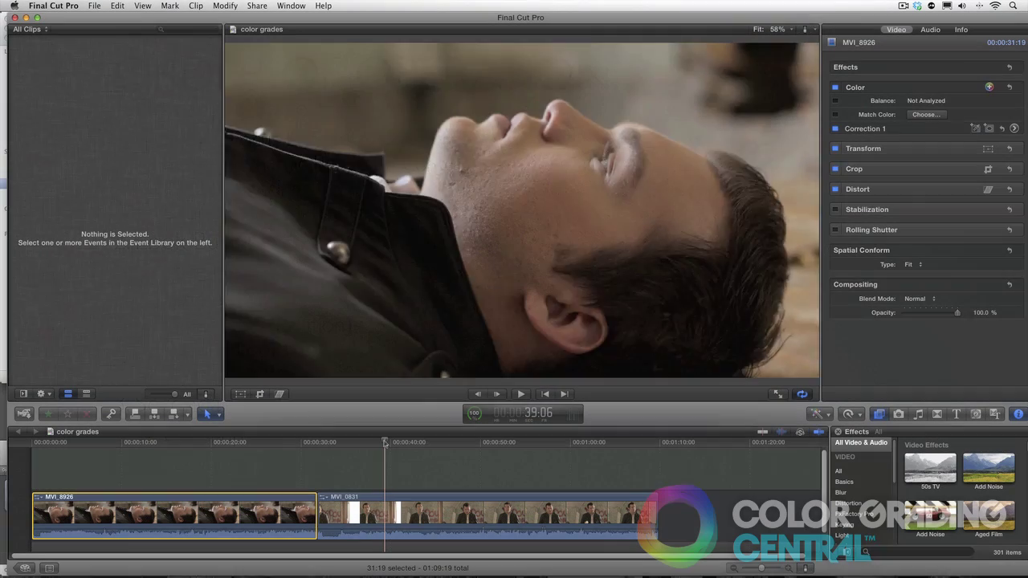
Select the graffiti-wall clip MVI_0831 and open its Correction 1 in the Color Board
click(386, 444)
click(380, 527)
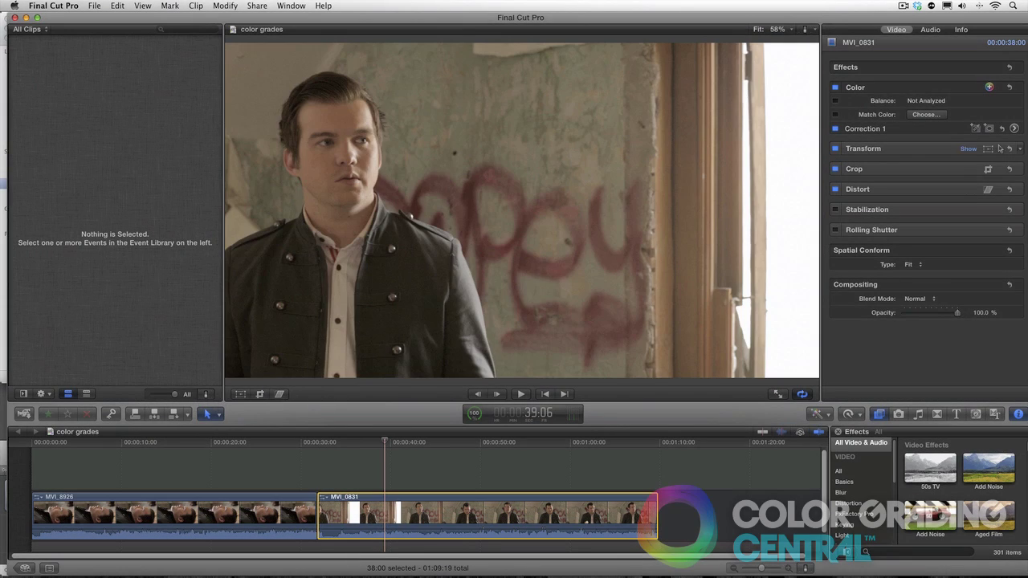
click(1014, 130)
click(977, 46)
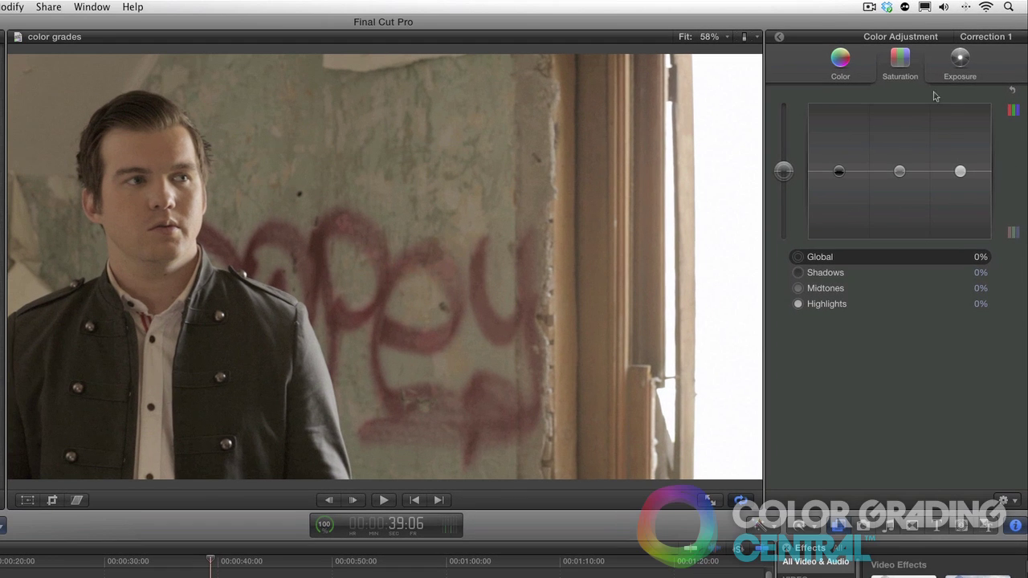
Set exposure Global +40% and Shadows -40%, then shift Highlights color toward orange (33°, -30%)
drag(783, 171, 785, 143)
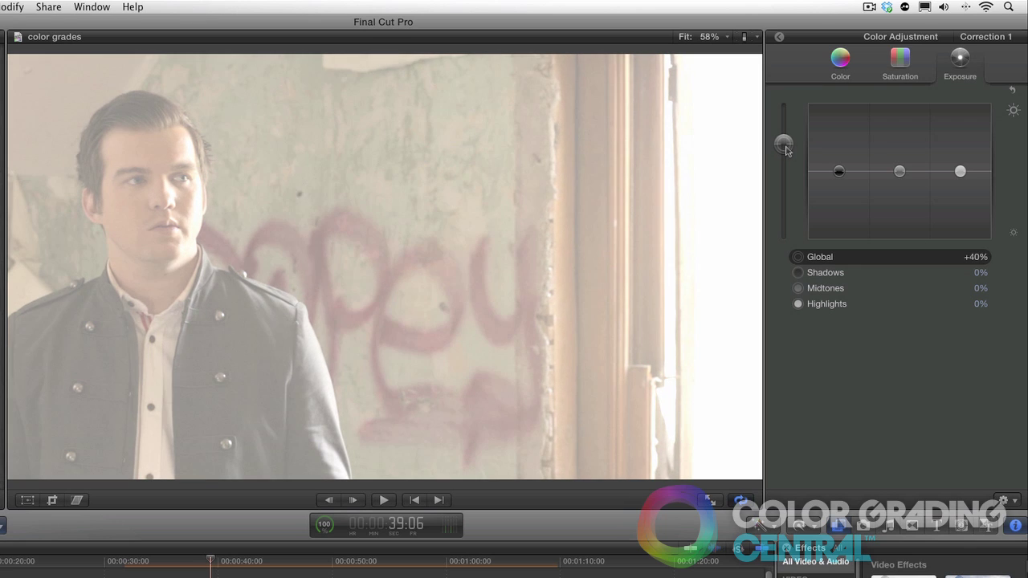
drag(838, 171, 837, 201)
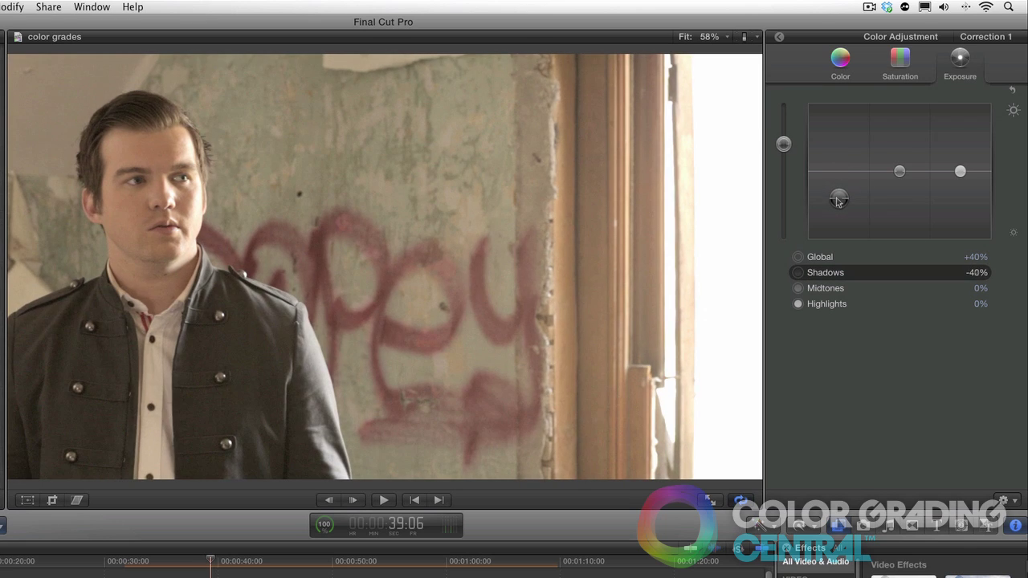
click(843, 58)
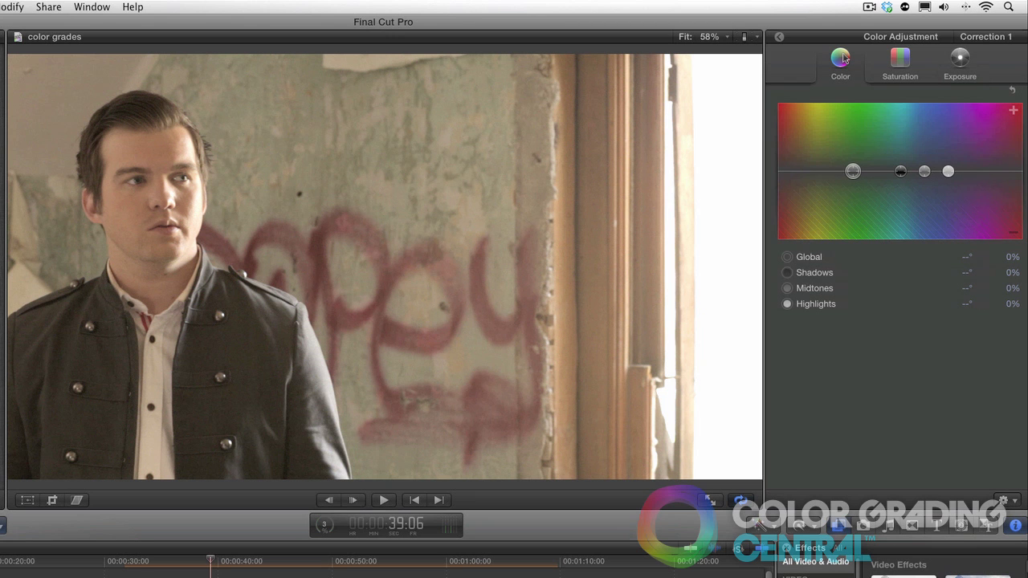
drag(948, 171, 801, 194)
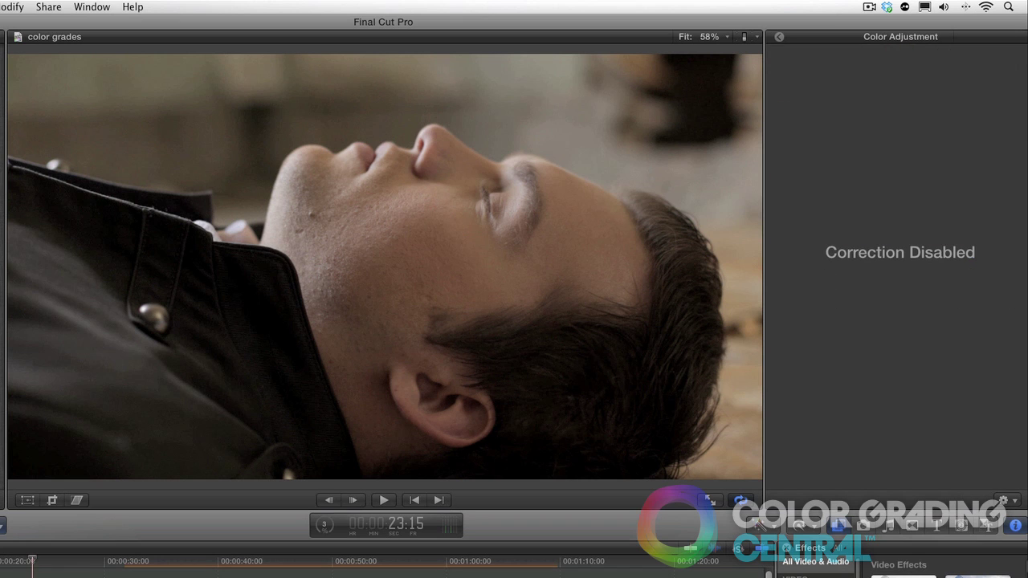
Brighten the lying-down clip MVI_8926 with exposure Global +36% and Shadows -38%
key(super+4)
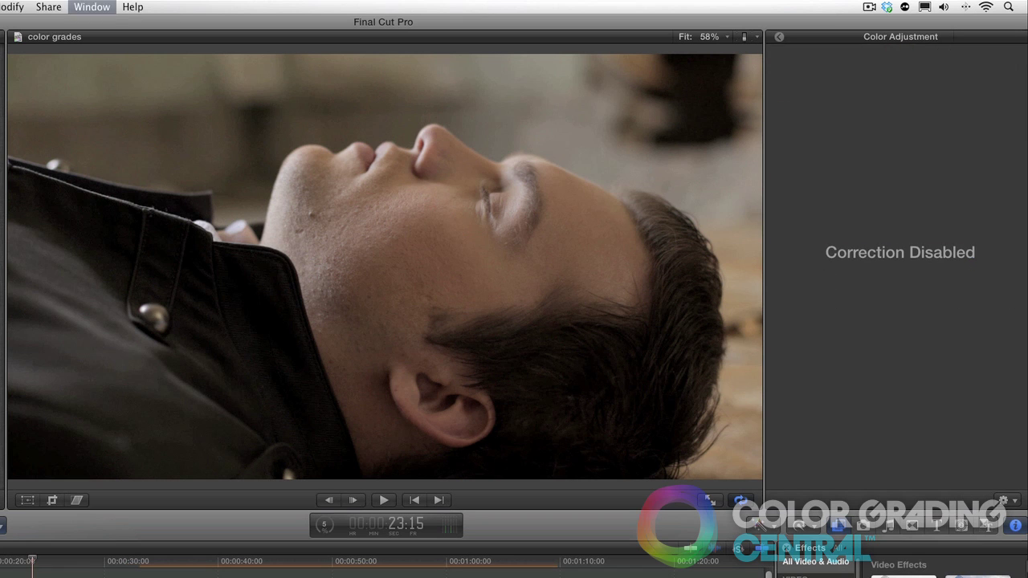
click(1009, 164)
click(960, 61)
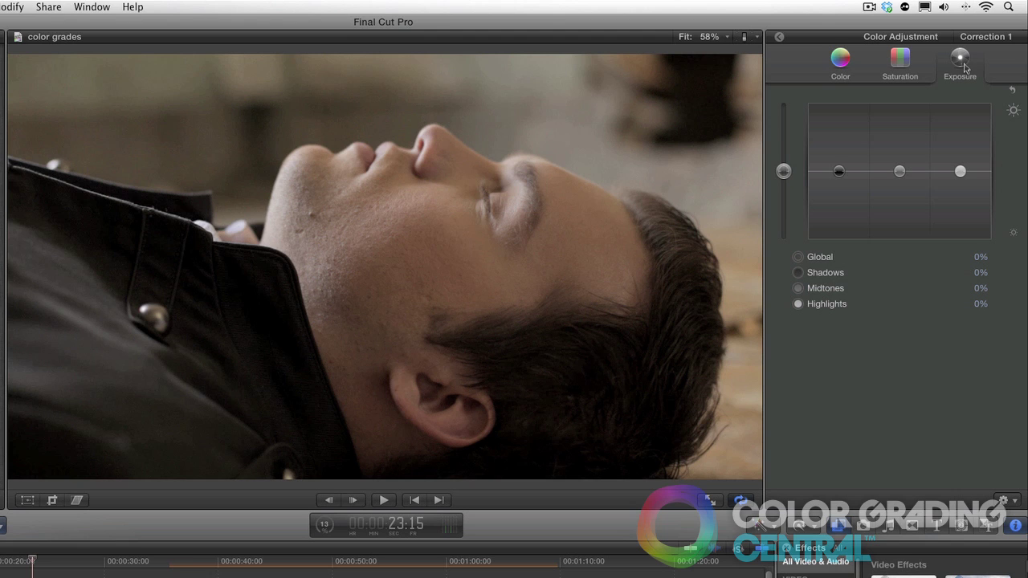
drag(783, 171, 785, 147)
drag(843, 171, 843, 200)
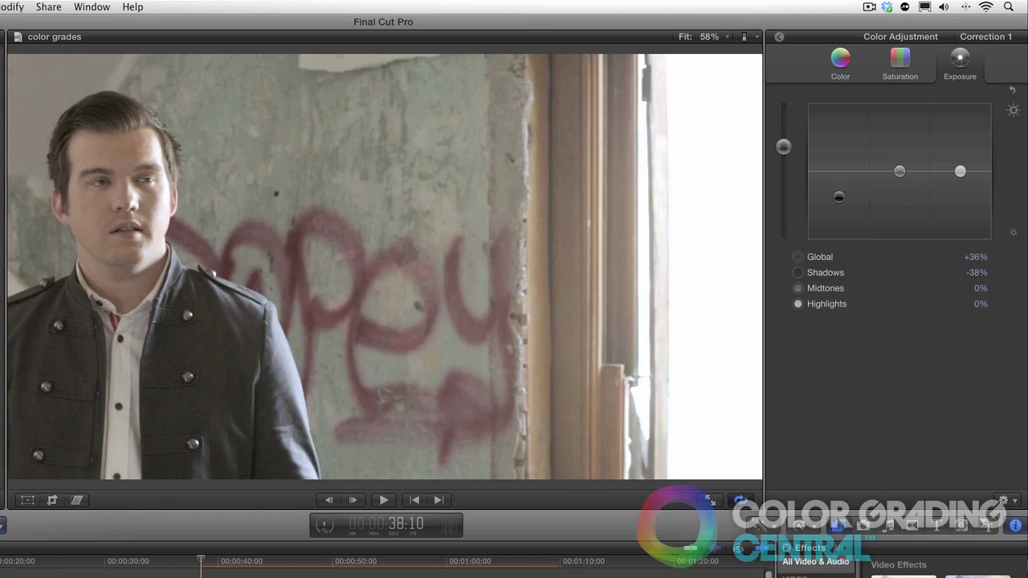
Return to the graffiti-wall clip and push its Color midtones toward warm orange
click(49, 566)
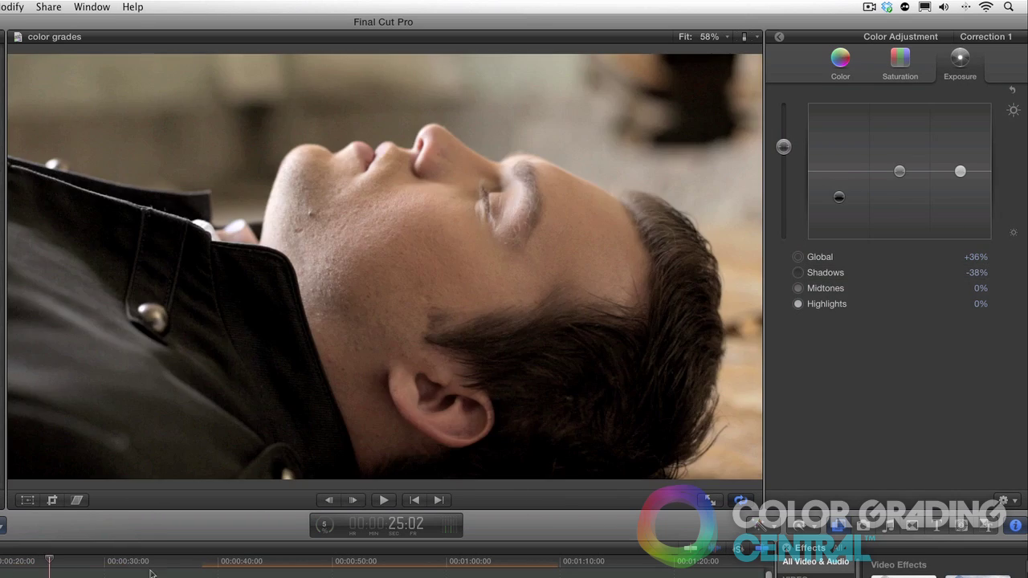
click(196, 566)
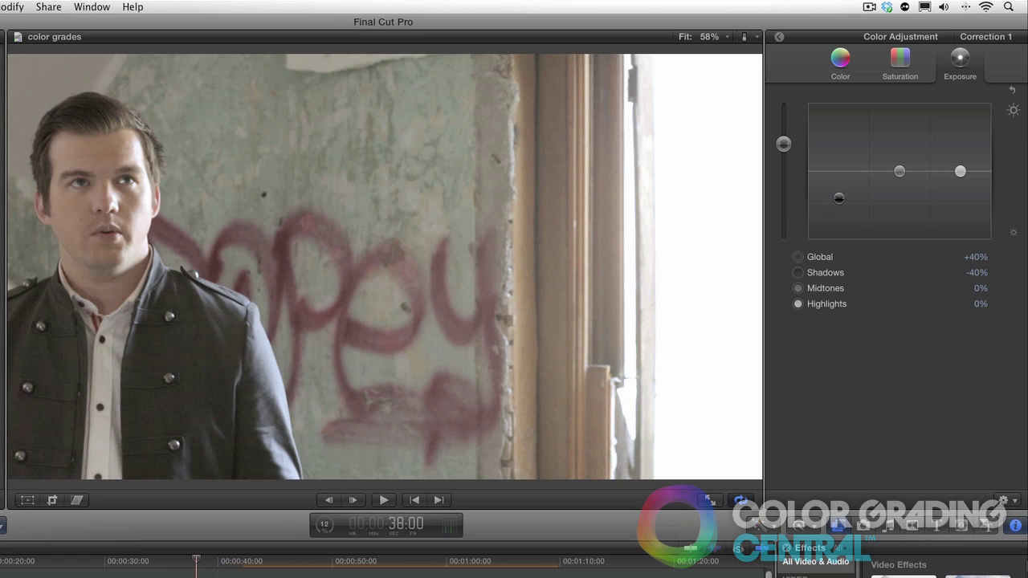
click(840, 64)
drag(924, 171, 795, 168)
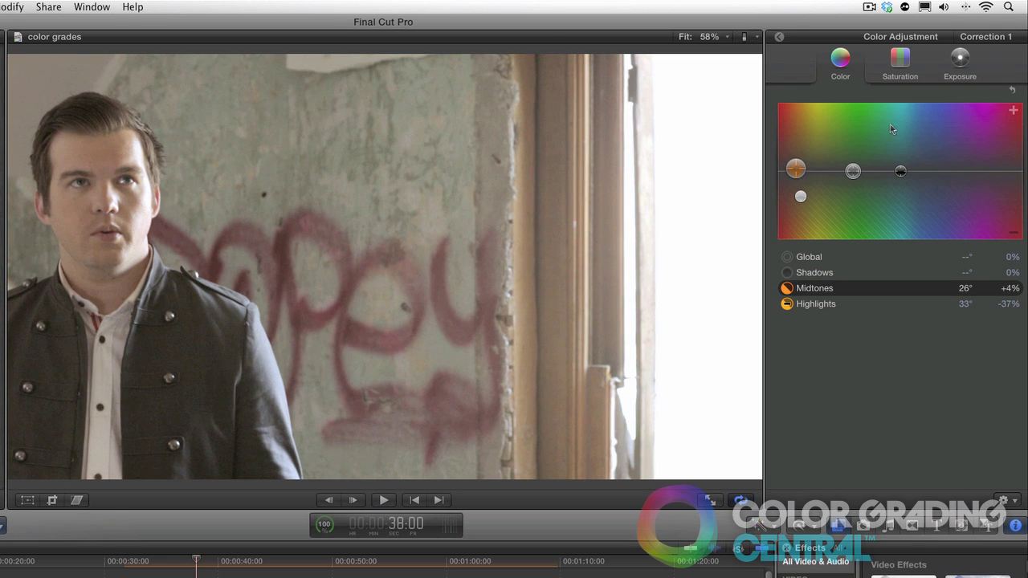
Raise MVI_0831's exposure Midtones to +8% and Shadows to -42%, and lift saturation slightly
click(959, 65)
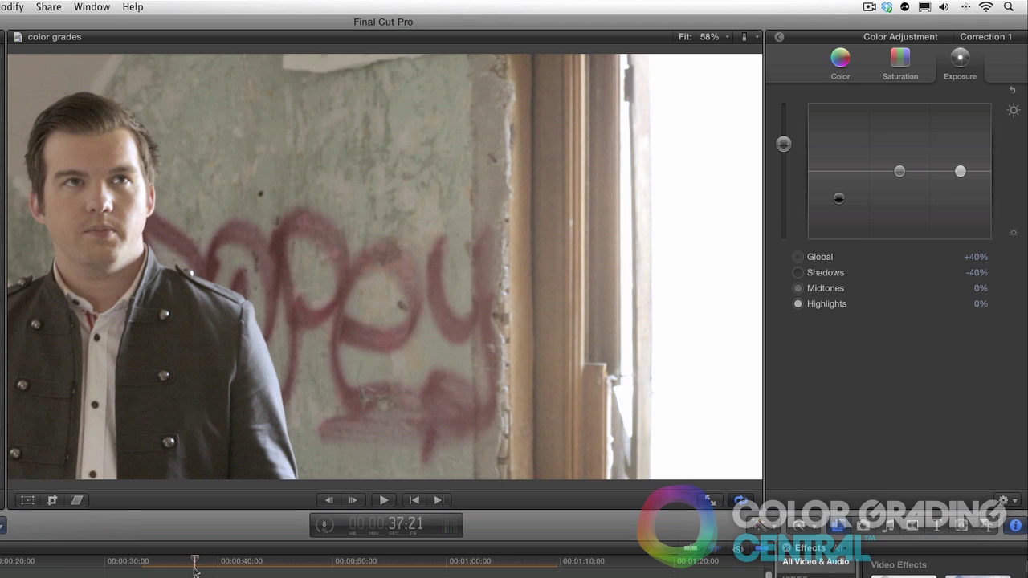
drag(899, 171, 901, 167)
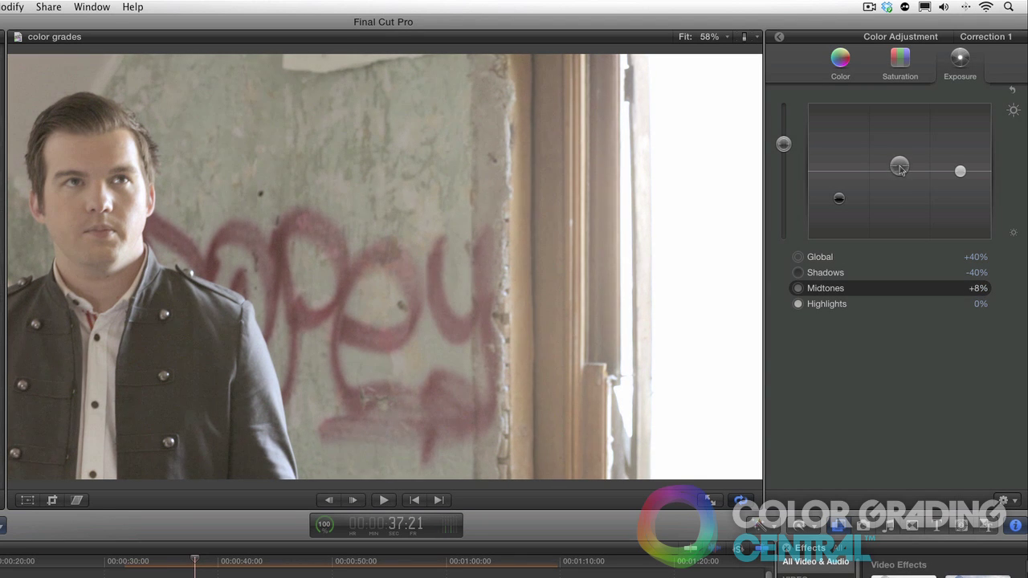
click(900, 65)
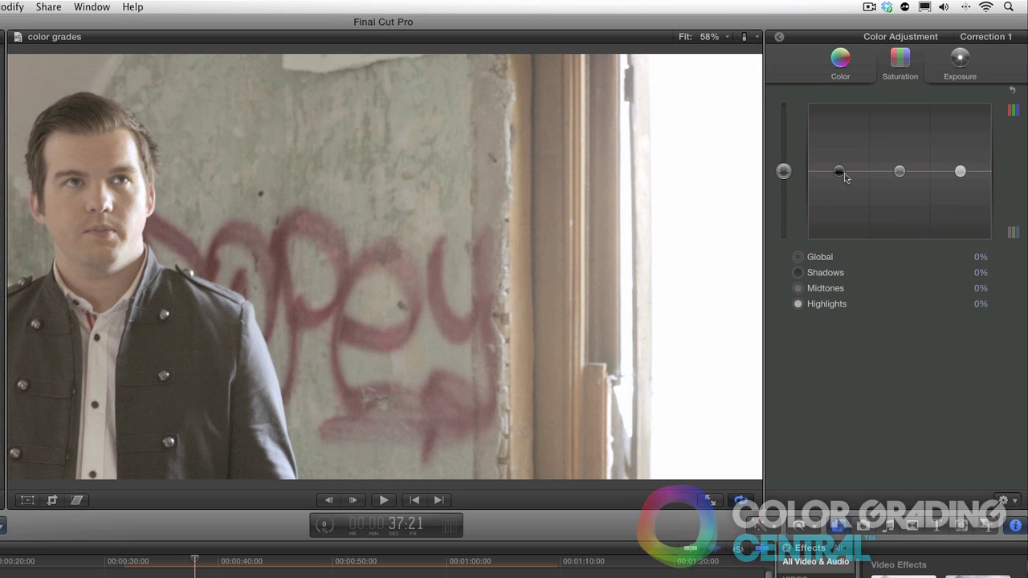
drag(783, 171, 839, 163)
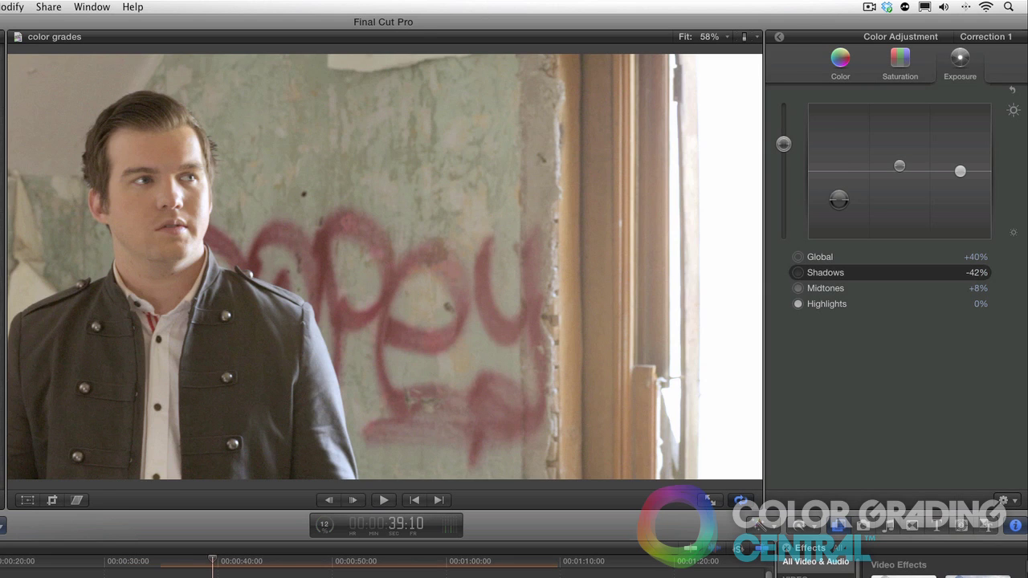
drag(838, 199, 838, 199)
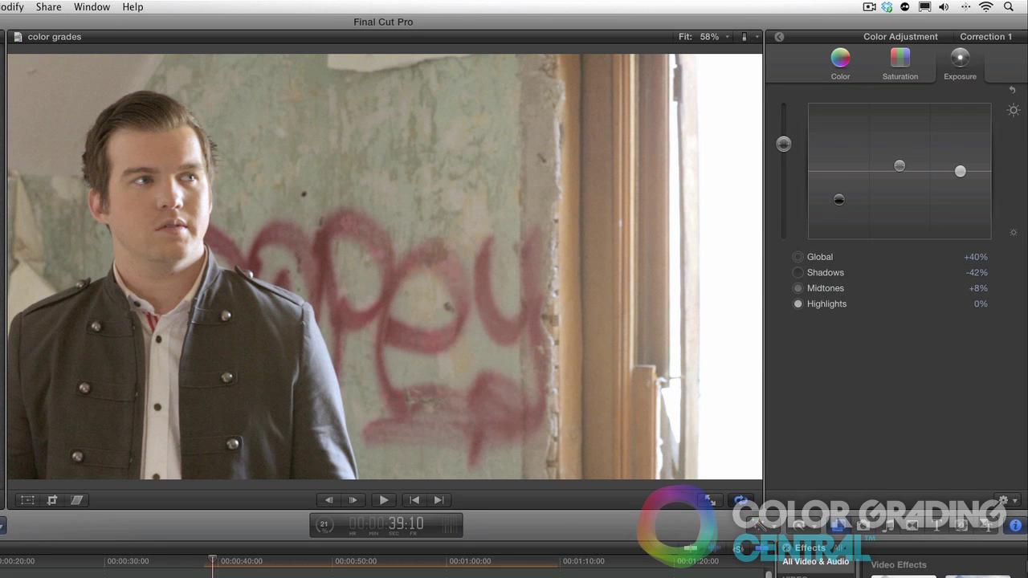
Add Correction 2 to MVI_0831 in the Video inspector and open it in the Color Board
click(778, 37)
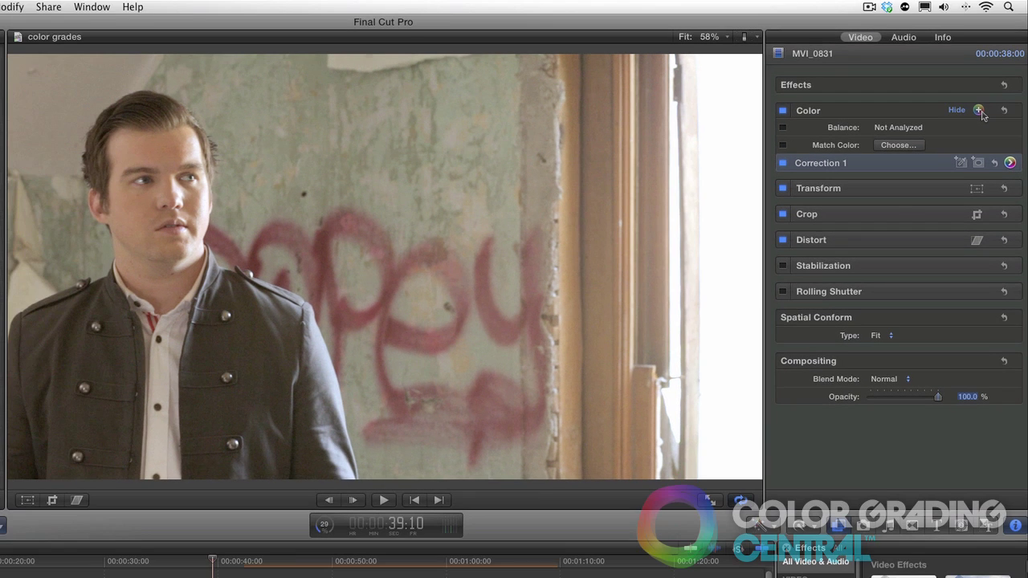
click(979, 110)
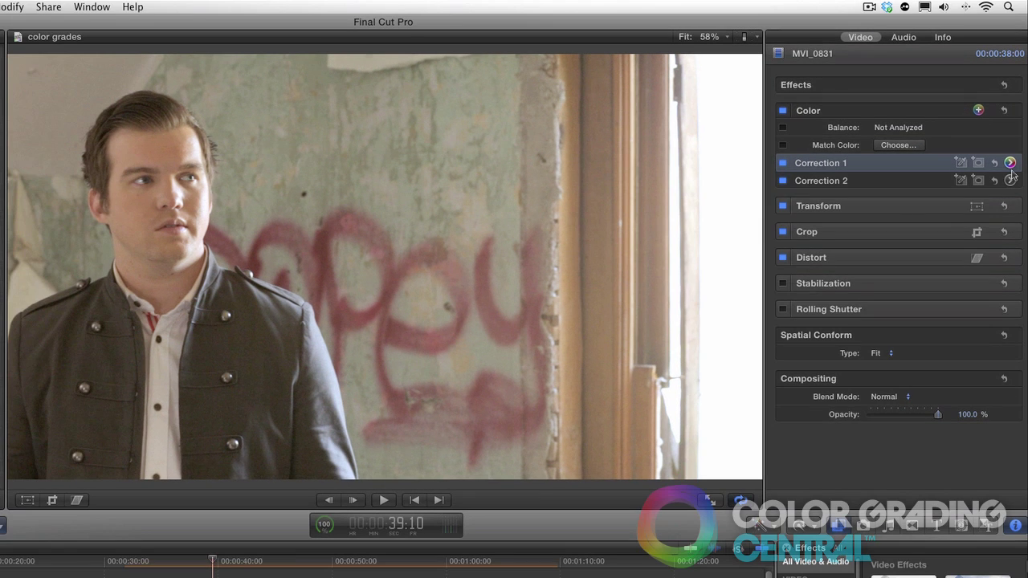
click(1010, 181)
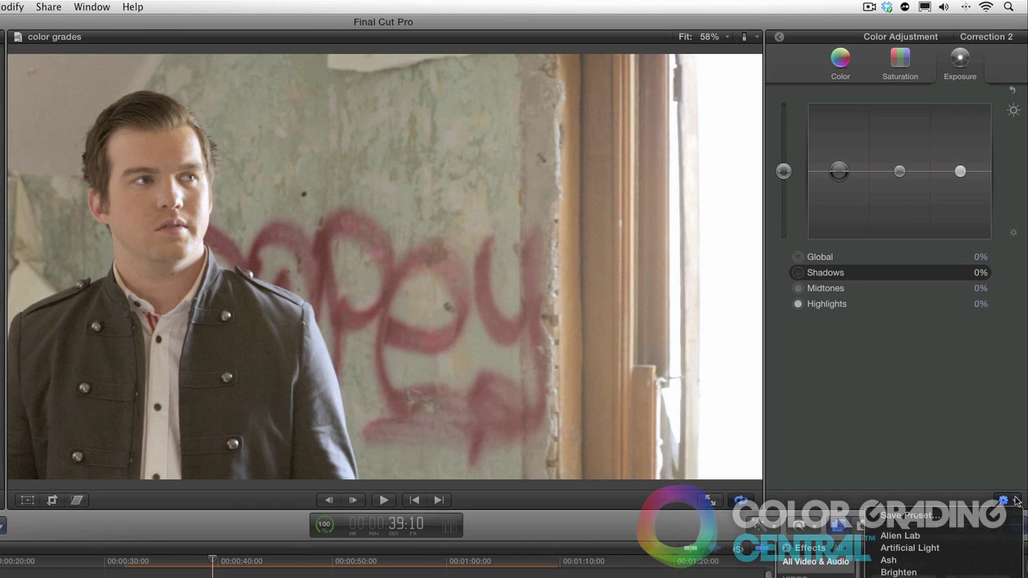
Select the lying-down interview clip, add Correction 2 and open its exposure in the Color Board
scroll(944, 546, down, 5)
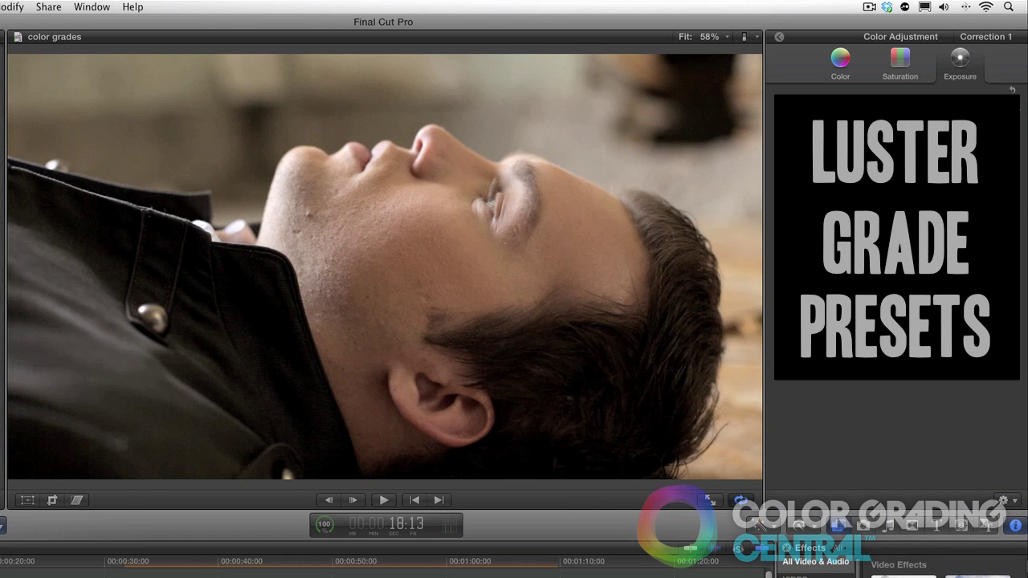
click(1003, 501)
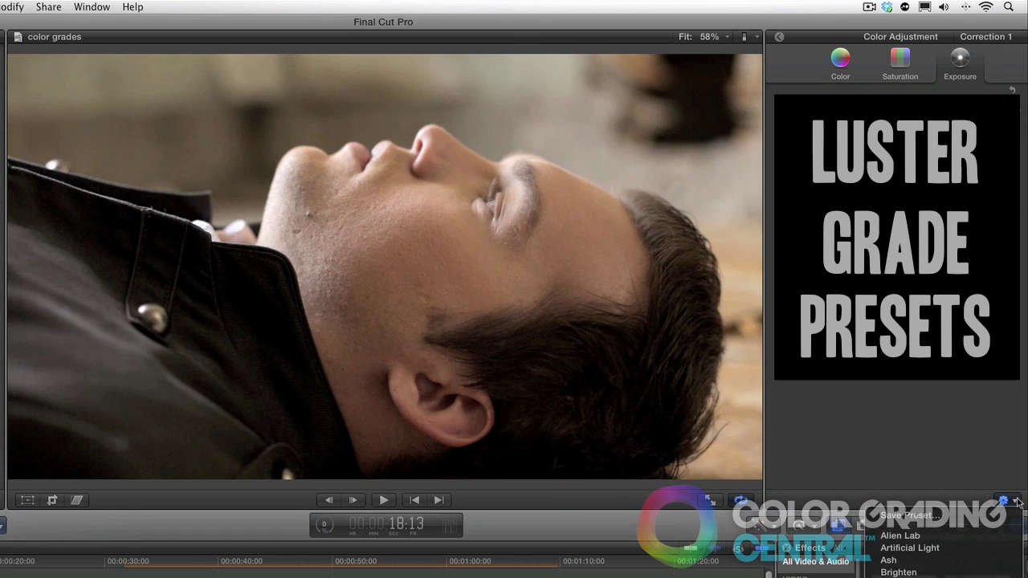
click(778, 37)
key(alt+e)
key(super+6)
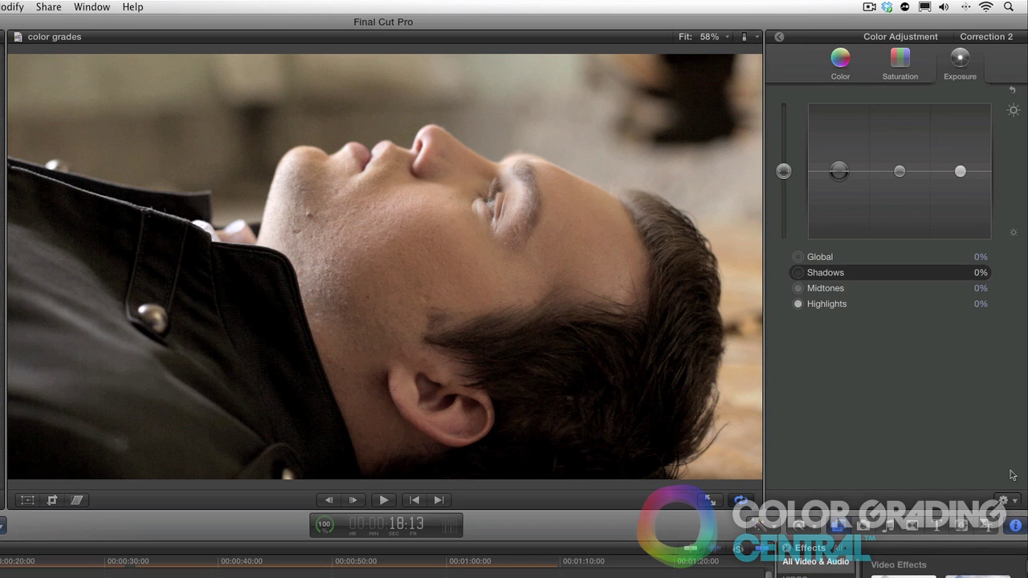
Apply a saved preset graded look to the lying-down clip's Correction 2
click(1003, 501)
click(908, 402)
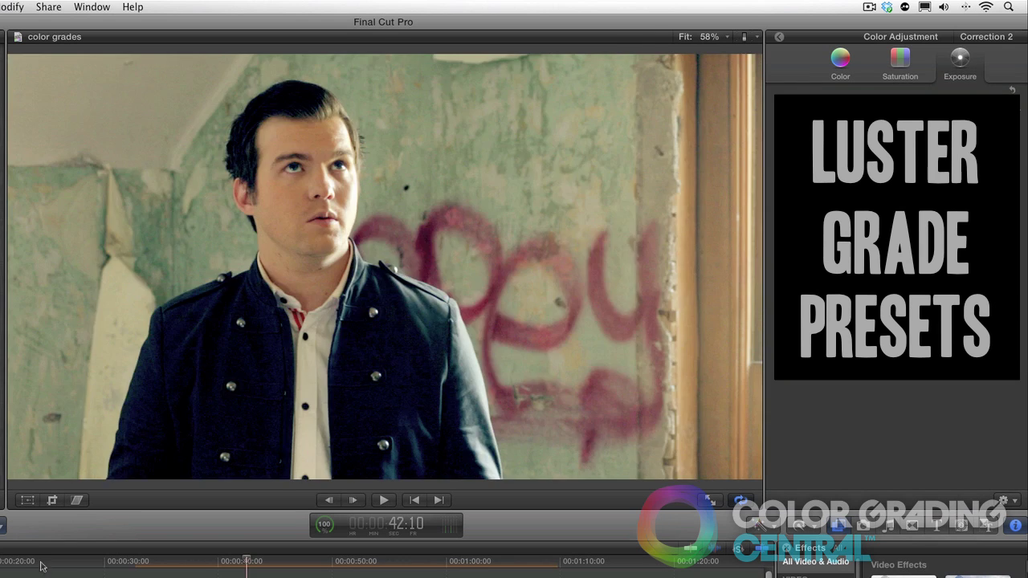
click(26, 564)
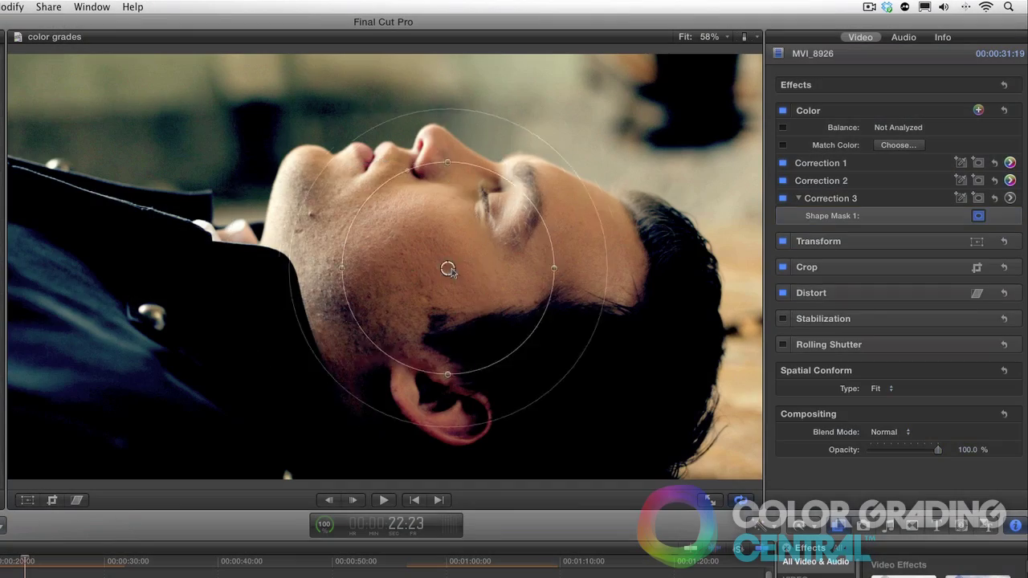
Position the shape mask over the interviewee's face as a wide, slightly taller, rotated ellipse
drag(448, 269, 470, 257)
drag(579, 257, 681, 258)
drag(470, 150, 471, 136)
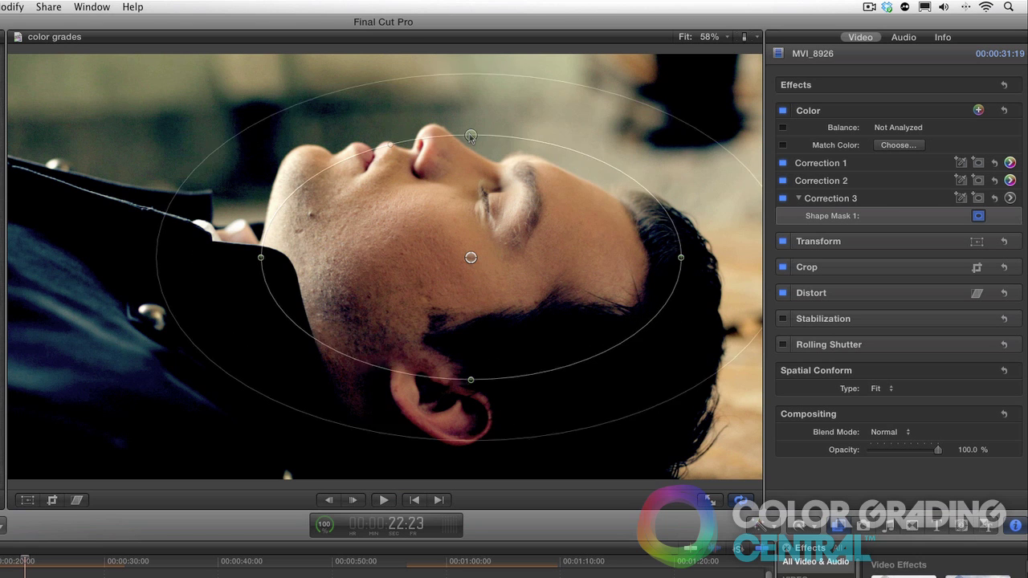
mouse_move(470, 257)
mouse_down()
mouse_move(482, 257)
mouse_move(459, 256)
mouse_up()
Adjust exposure inside that mask, resetting midtones to 0% and lowering global slightly
click(1009, 198)
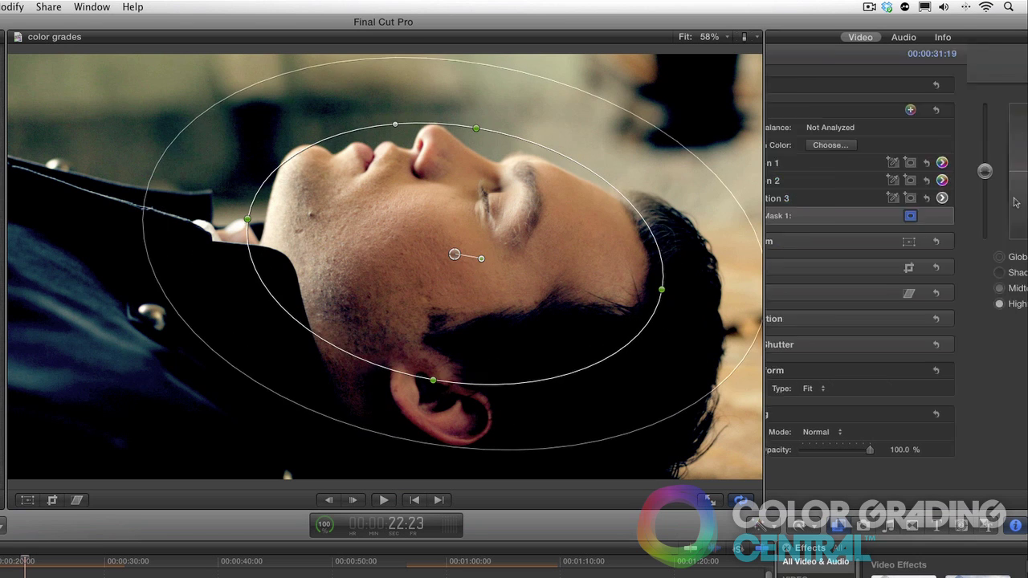
drag(889, 171, 900, 166)
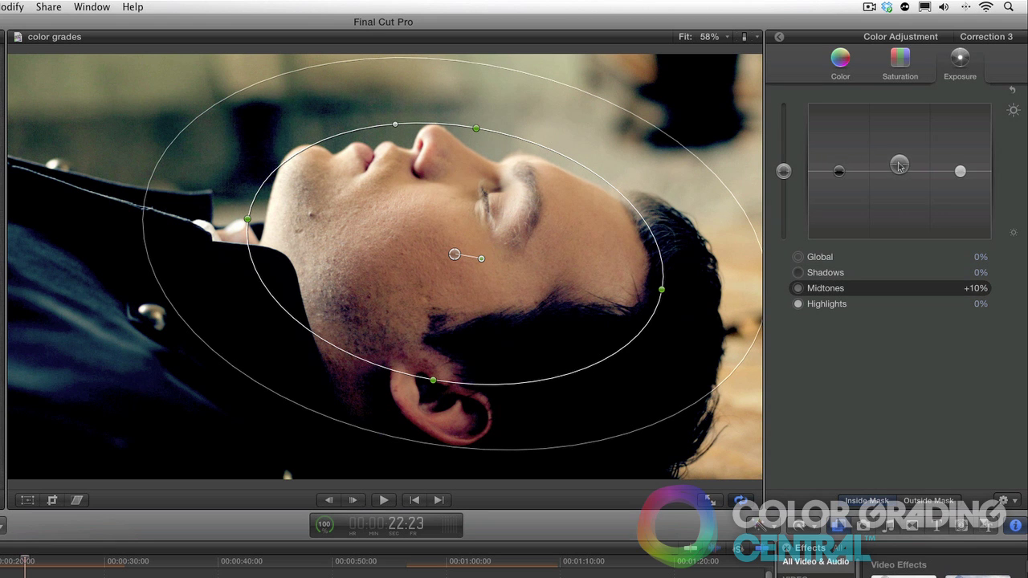
click(839, 171)
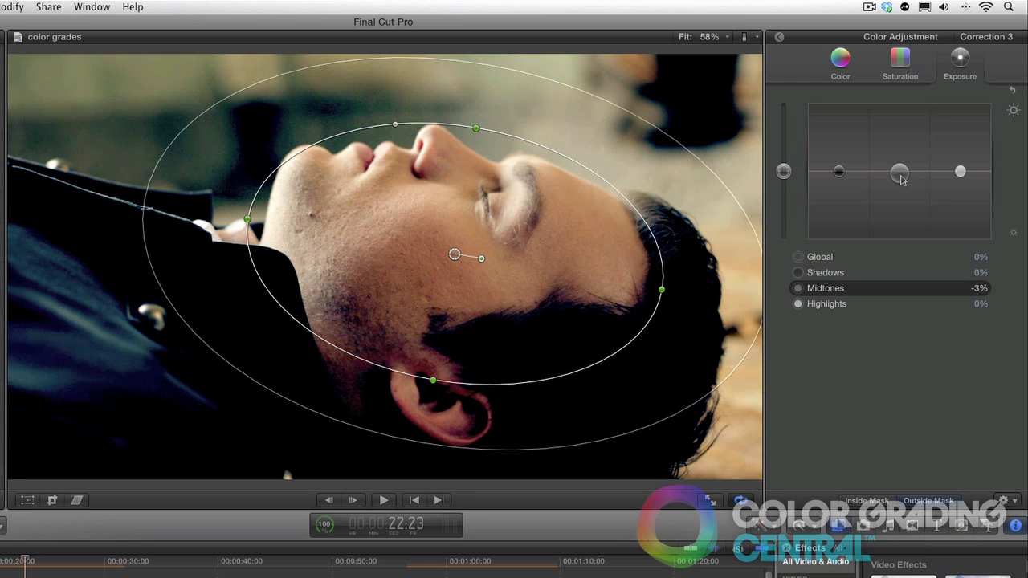
drag(900, 178, 899, 172)
mouse_move(784, 171)
mouse_down()
mouse_move(784, 190)
mouse_move(785, 169)
mouse_up()
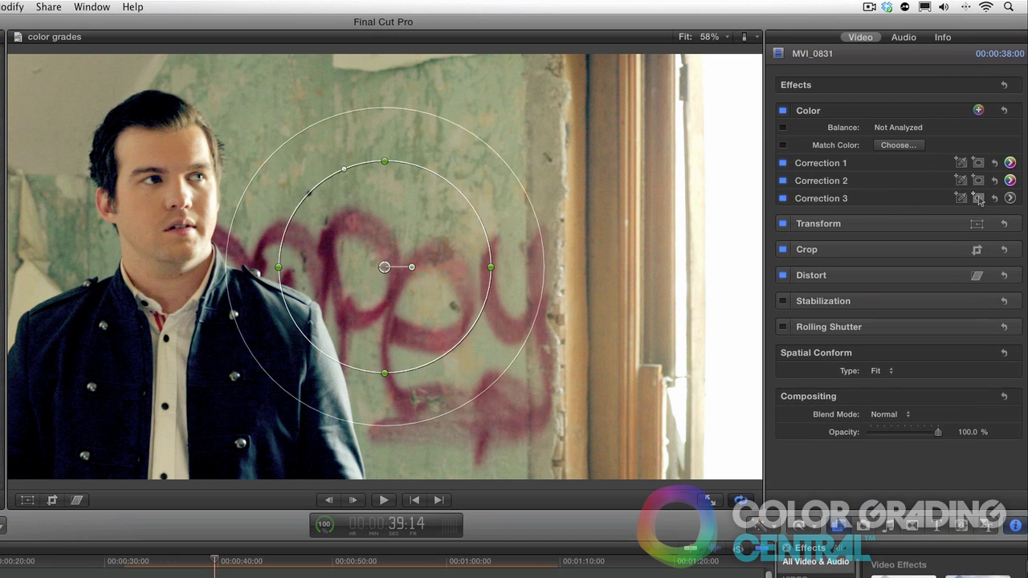
Place a tall elliptical shape mask over the standing man's face with a wider soft edge
drag(378, 265, 169, 486)
drag(168, 253, 165, 295)
drag(347, 241, 390, 241)
Inside the man's mask, set exposure Midtones +10%, Shadows -3%, and global saturation +2%
click(1009, 198)
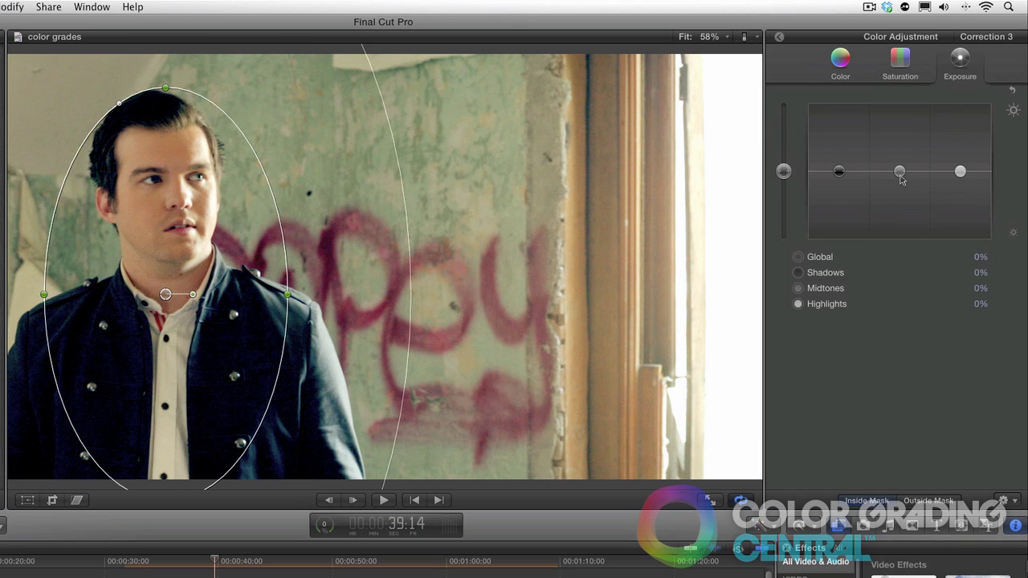
drag(899, 171, 899, 164)
drag(839, 171, 838, 175)
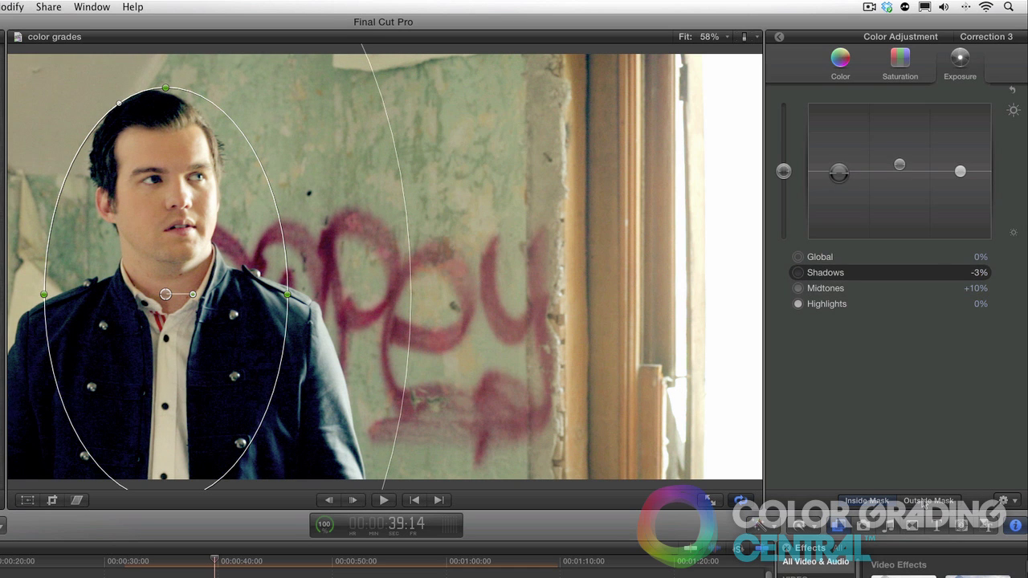
drag(900, 164, 899, 168)
click(899, 64)
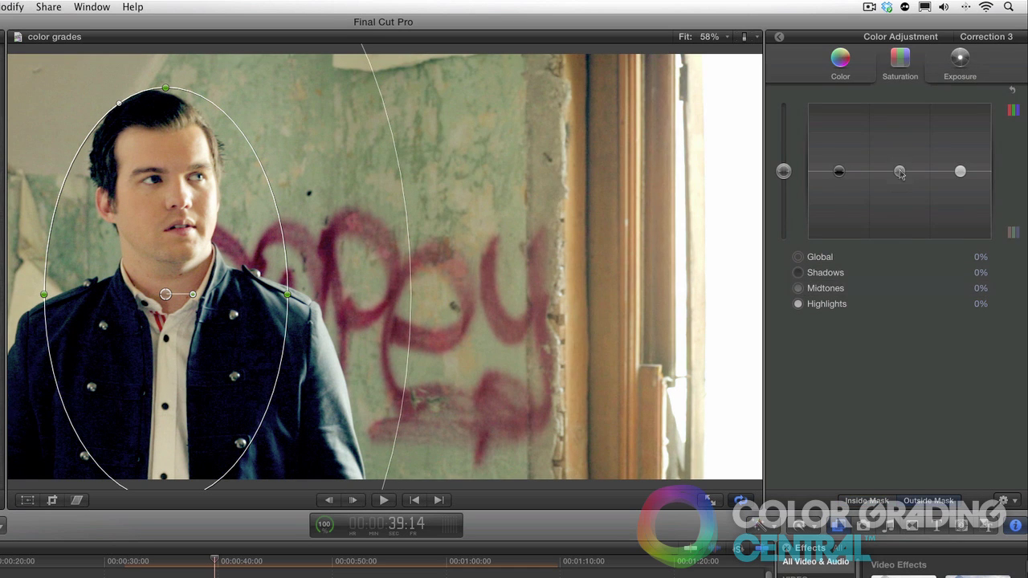
mouse_move(784, 171)
mouse_down()
mouse_move(784, 189)
mouse_move(785, 171)
mouse_up()
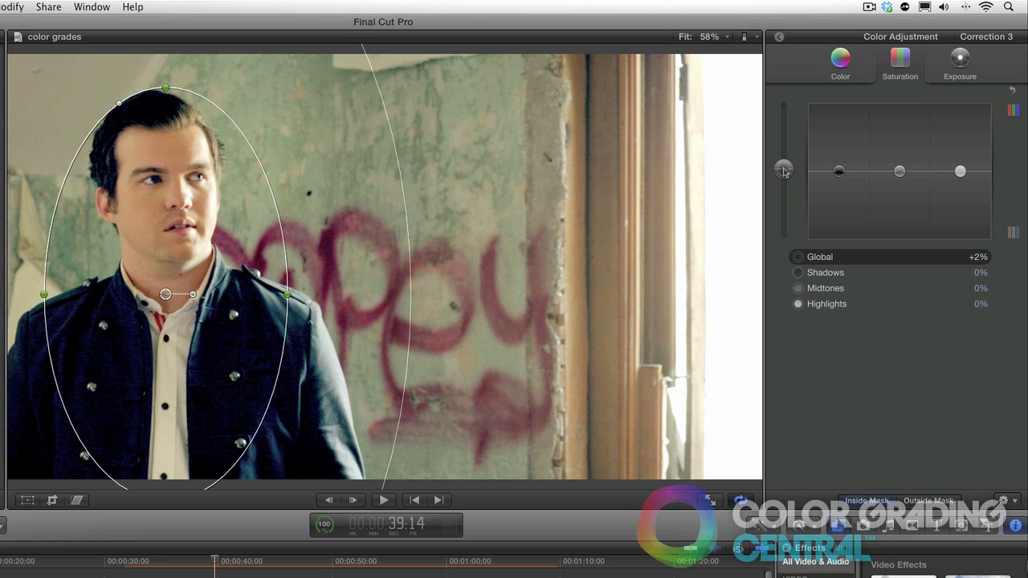
click(778, 36)
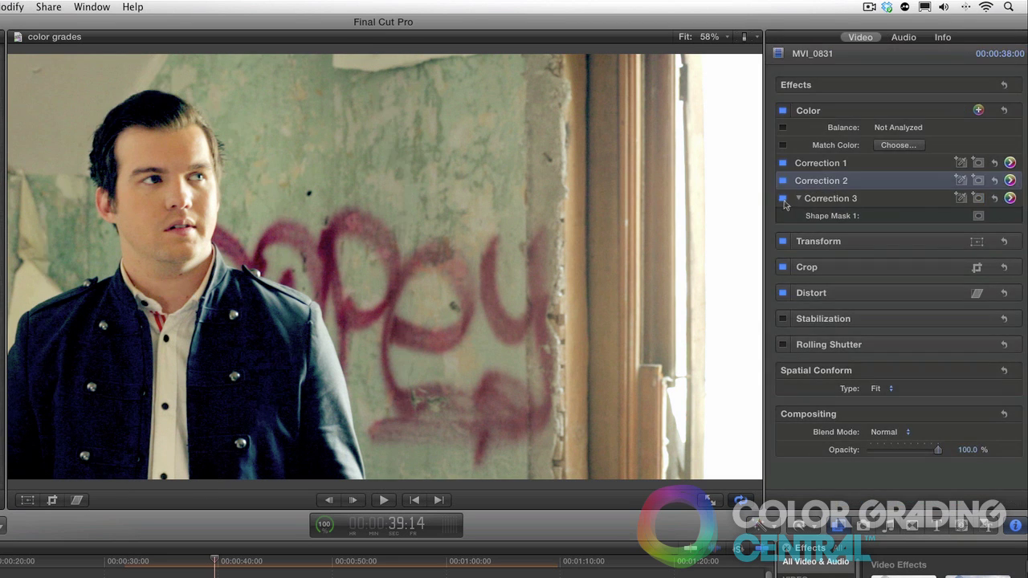
click(782, 198)
click(783, 199)
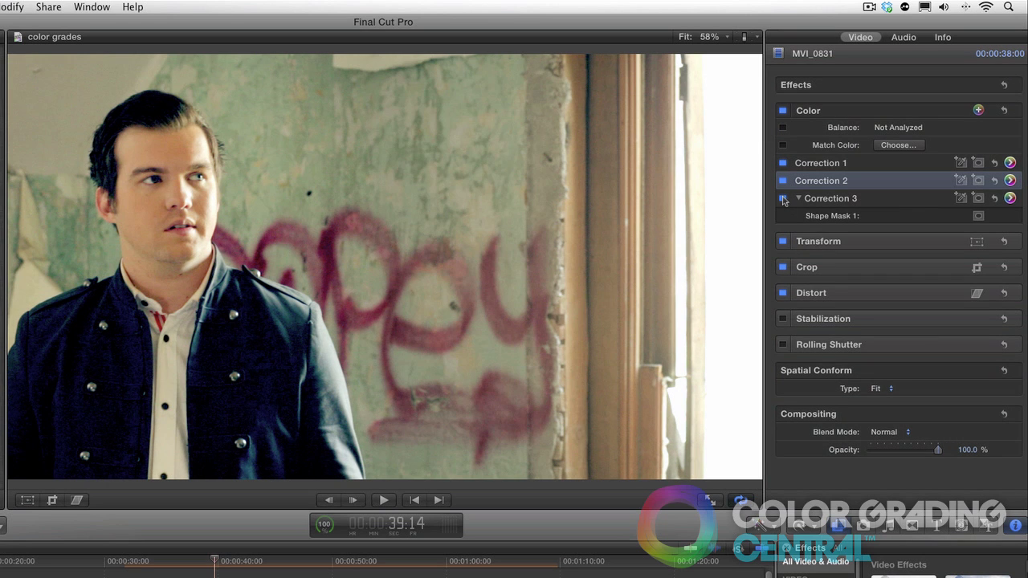
click(38, 562)
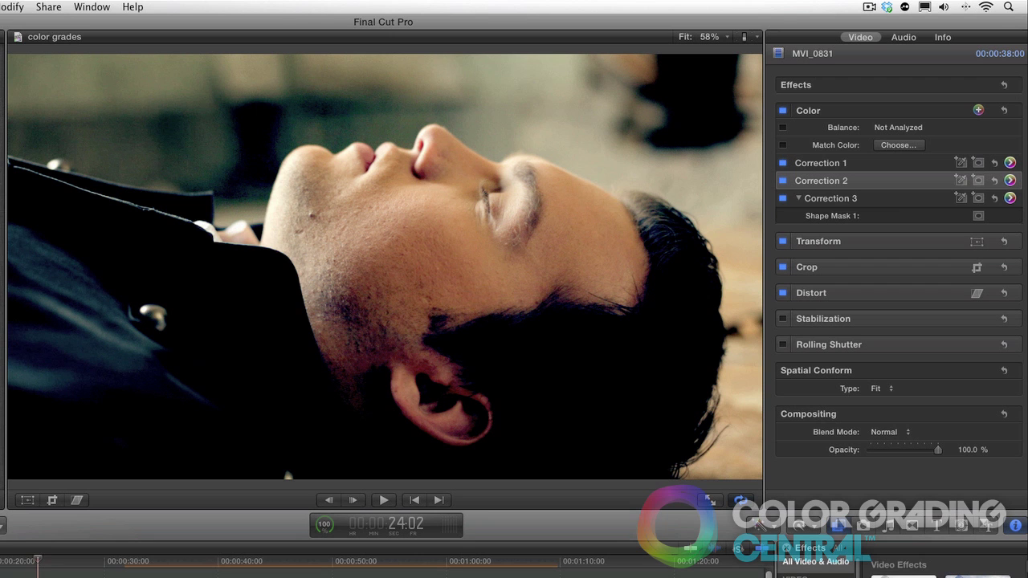
click(783, 198)
click(783, 199)
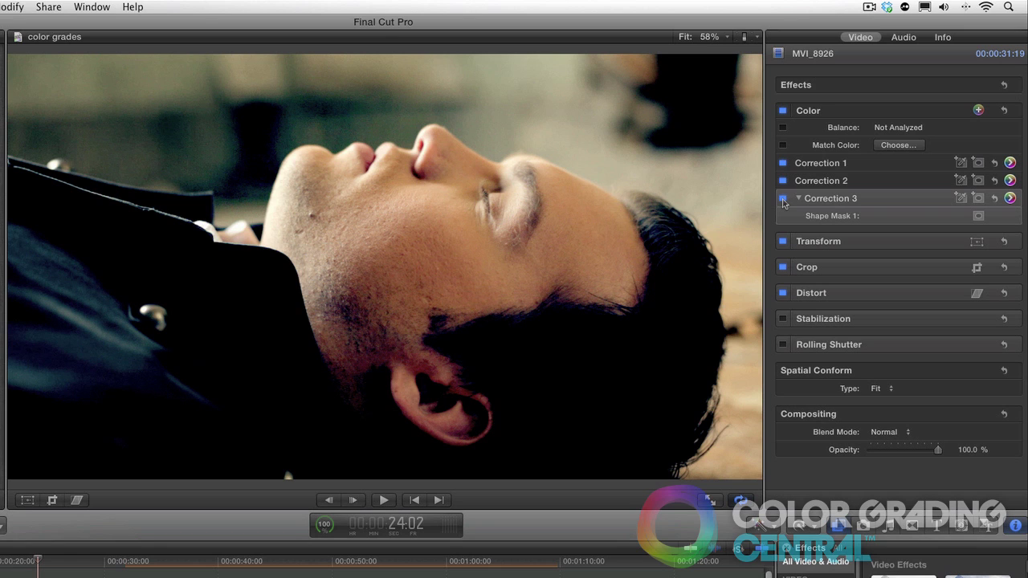
click(783, 111)
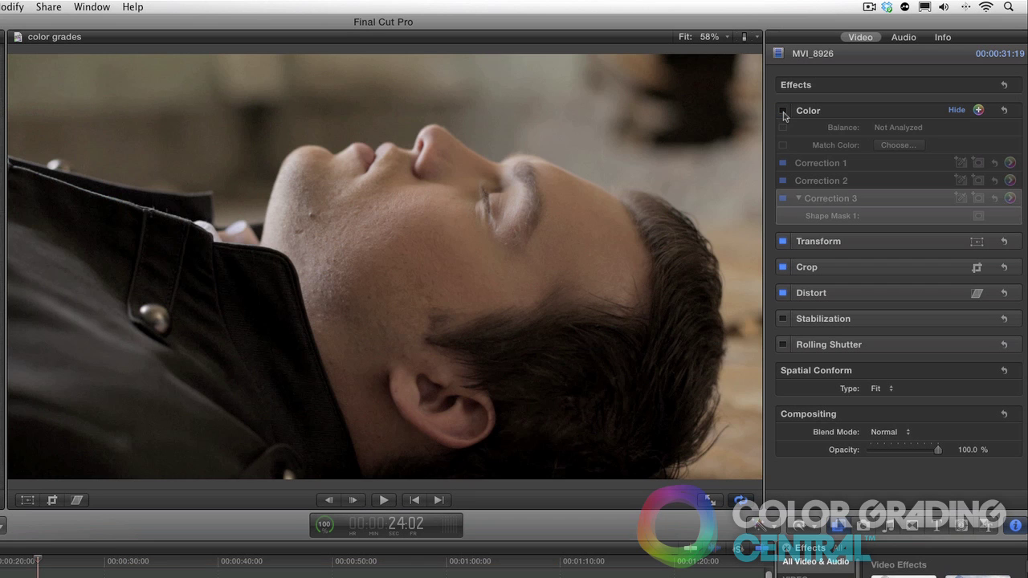
click(783, 111)
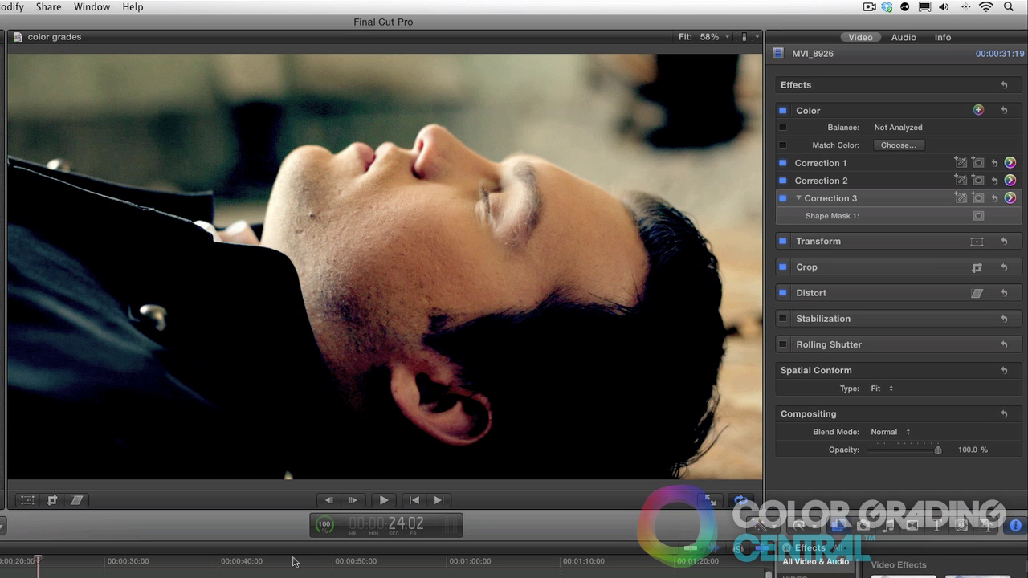
key(Down)
click(783, 111)
click(783, 111)
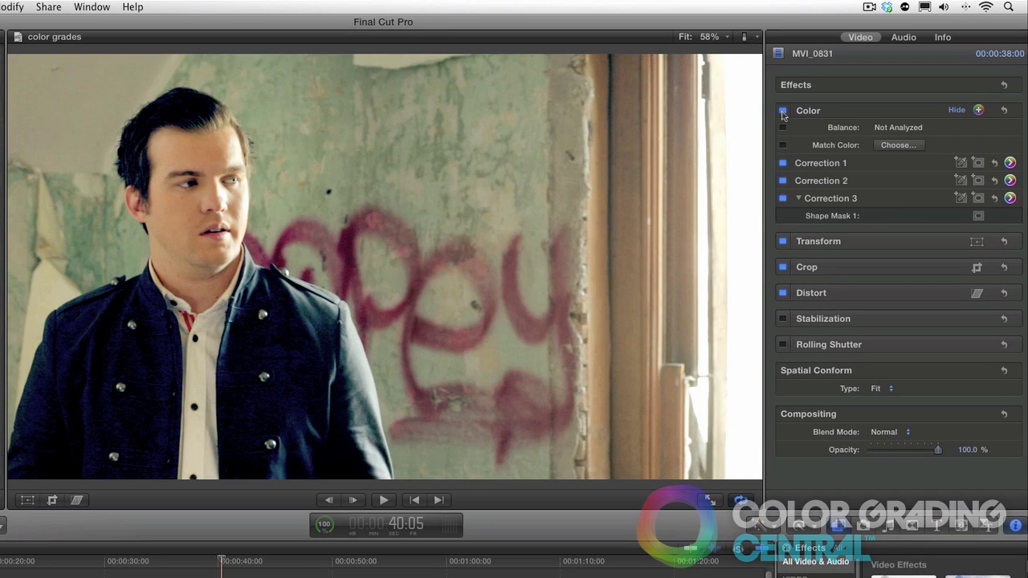